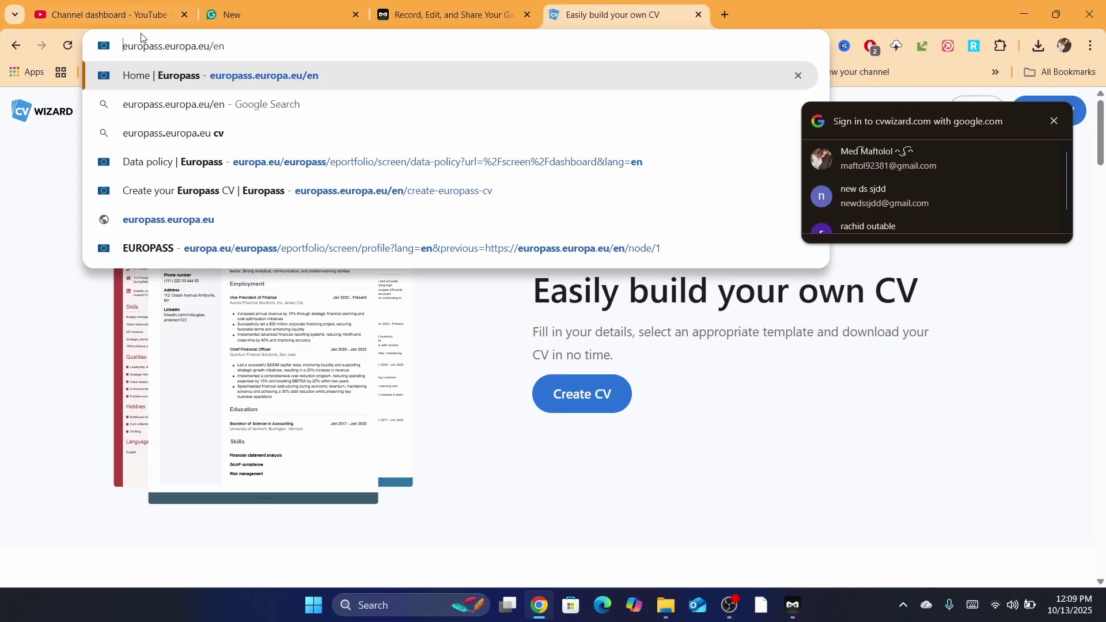
Load the europass.europa.eu/en home page and go to the personal Europass profile
left_click(177, 77)
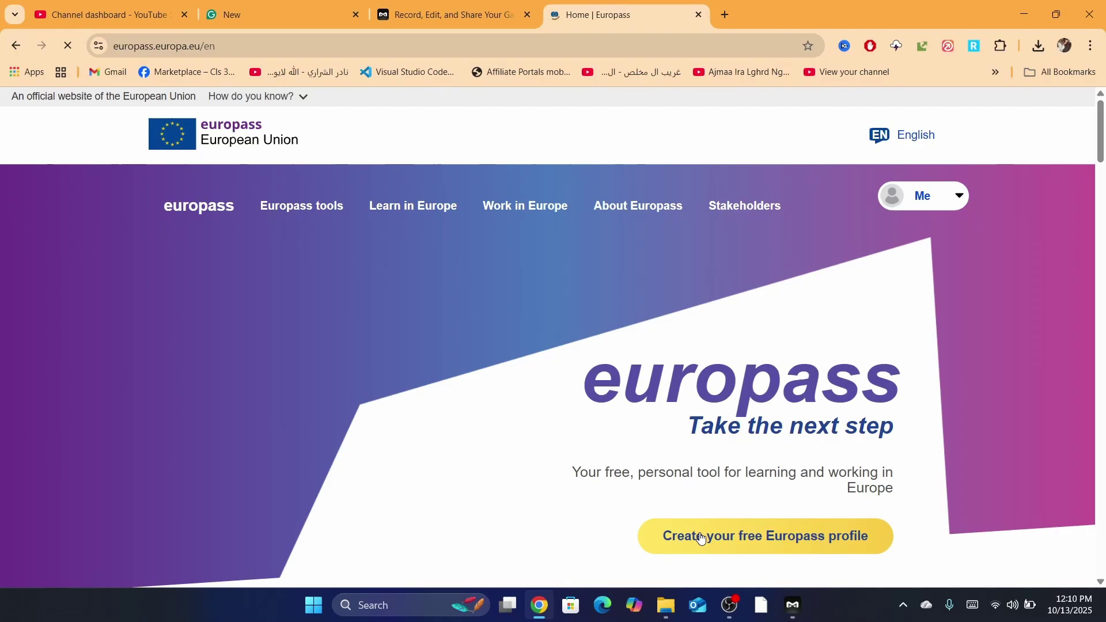
left_click(778, 553)
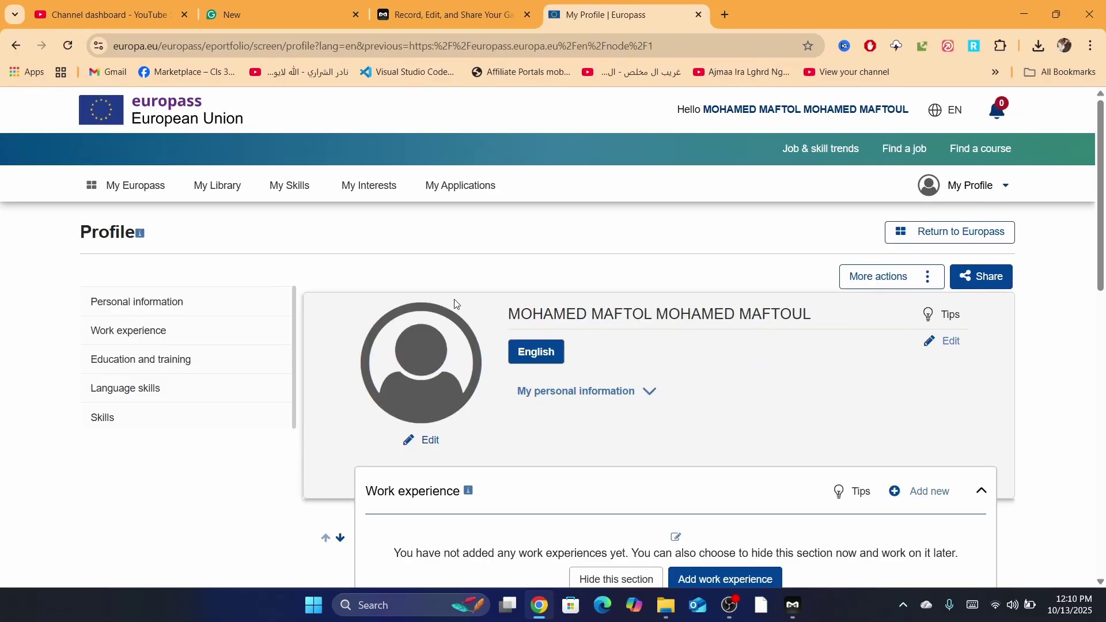
Browse the profile page, then go to My Europass and scroll to its left-panel links
scroll(447, 222, "down", 2)
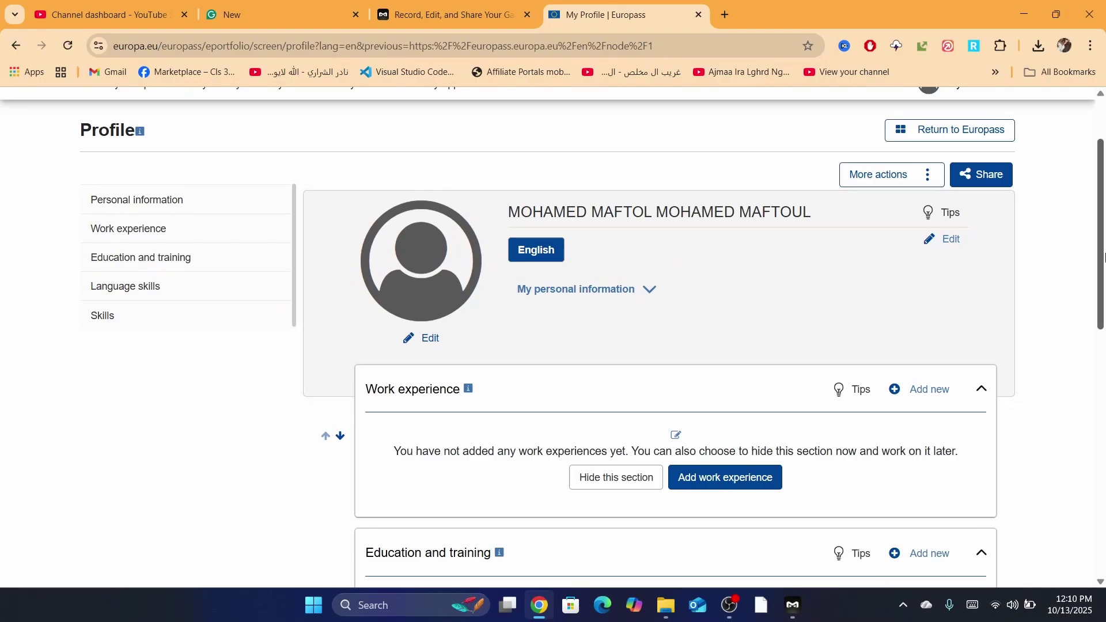
left_click_drag(1101, 255, 1103, 329)
scroll(610, 263, "up", 5)
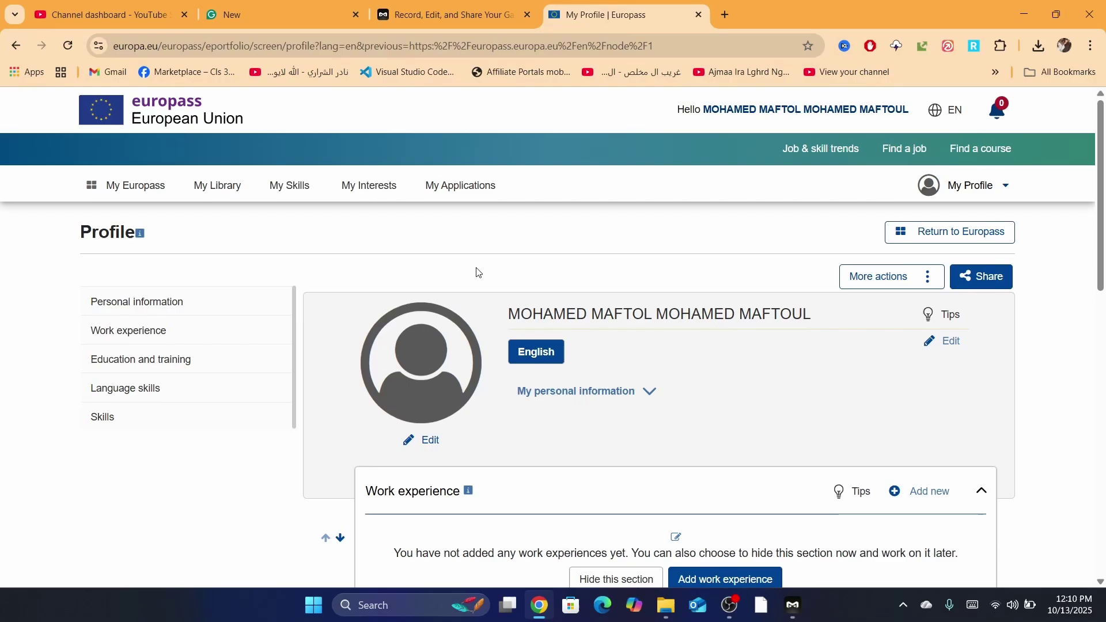
scroll(477, 272, "down", 1)
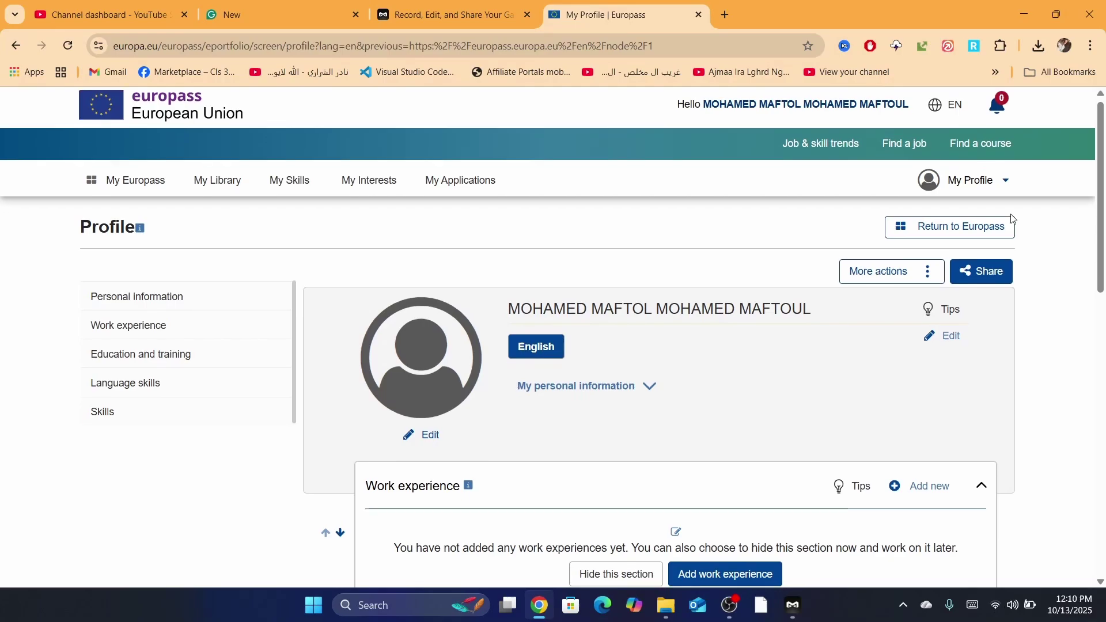
left_click(127, 189)
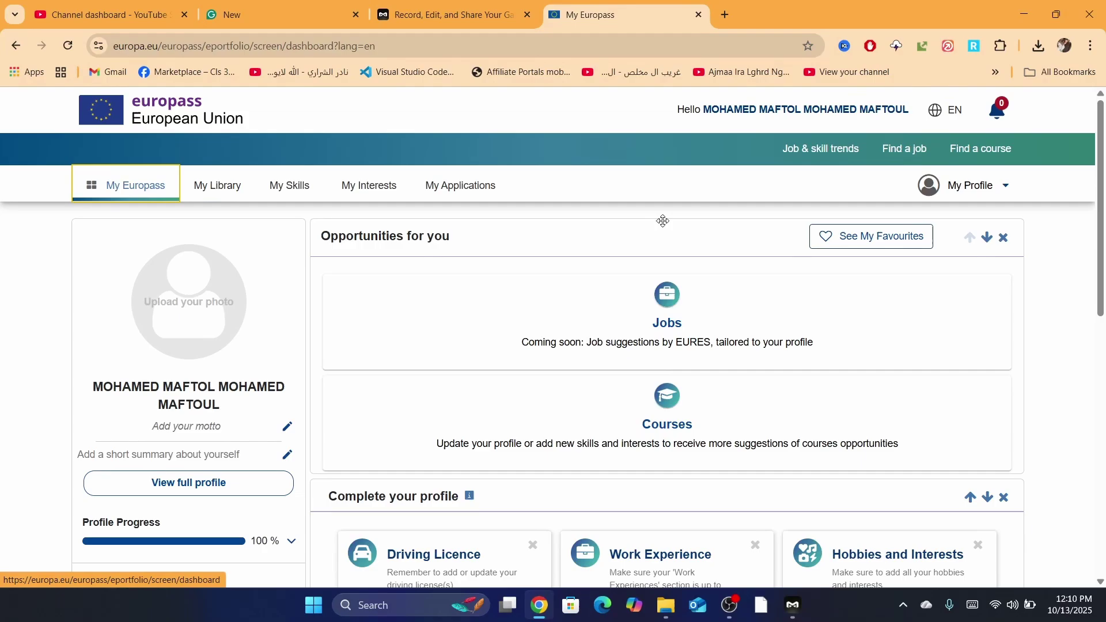
scroll(691, 230, "down", 6)
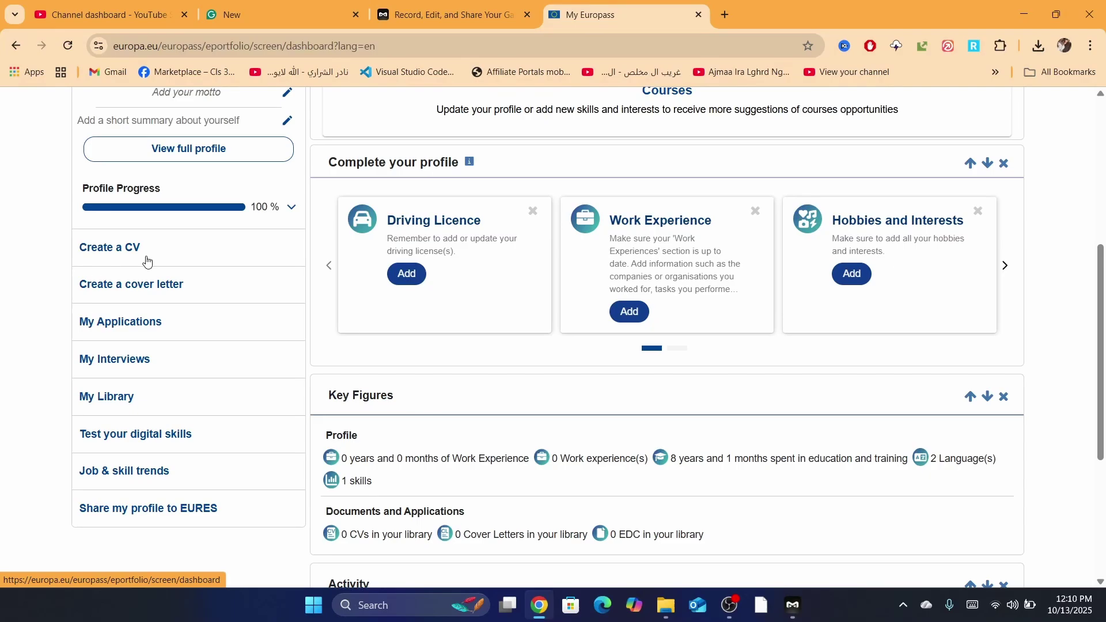
Create a CV in the standard builder from the existing profile, discarding the old draft
left_click(107, 251)
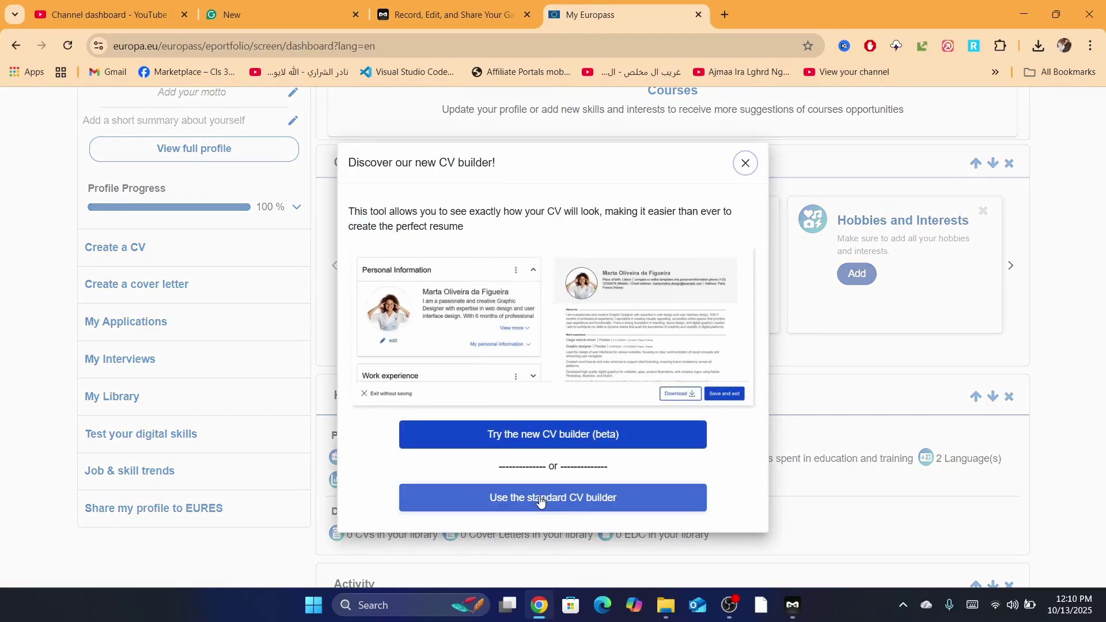
left_click(506, 499)
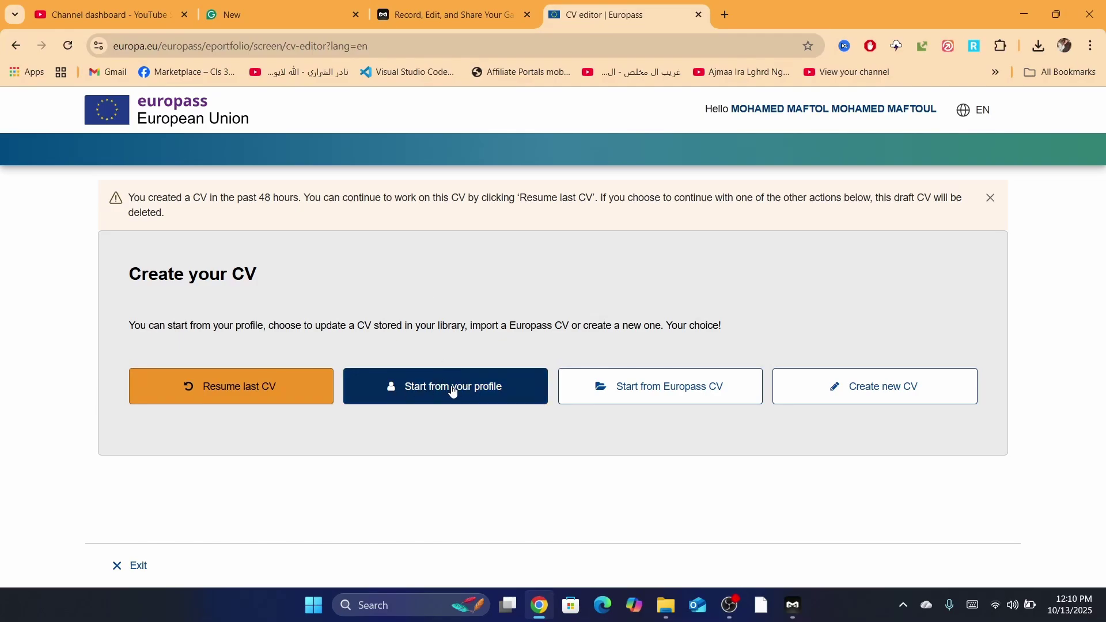
left_click(473, 402)
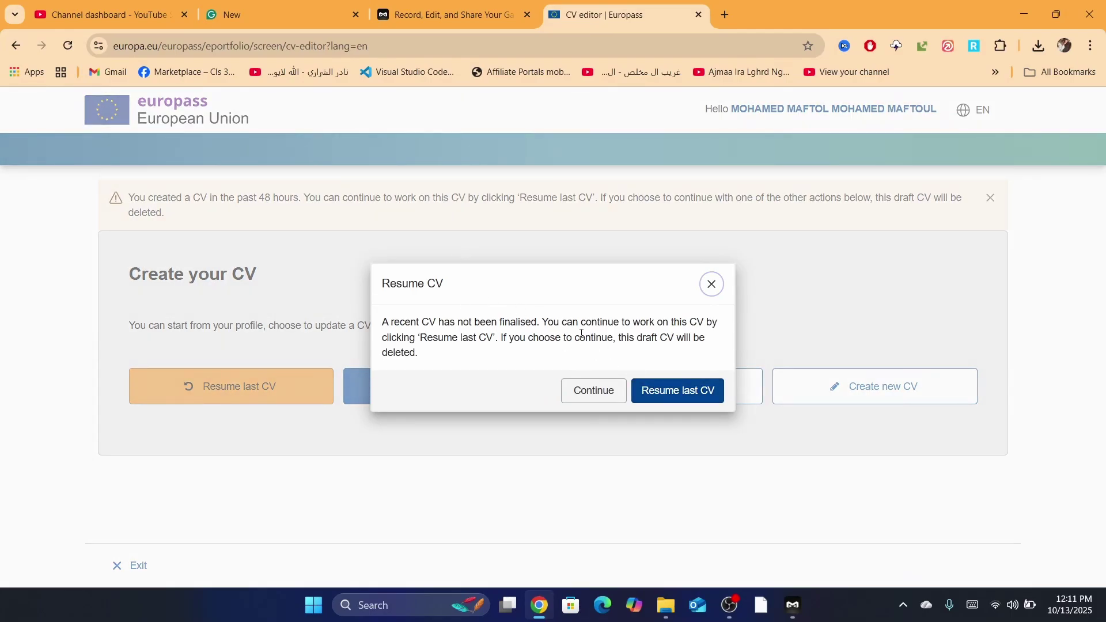
left_click(585, 398)
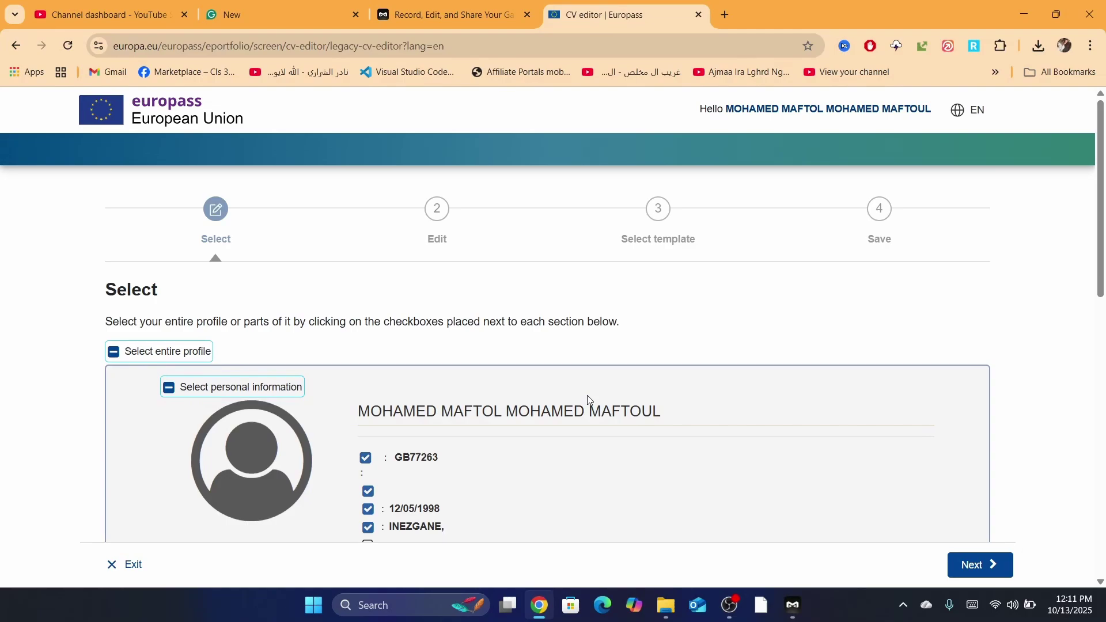
left_click_drag(1103, 179, 1103, 200)
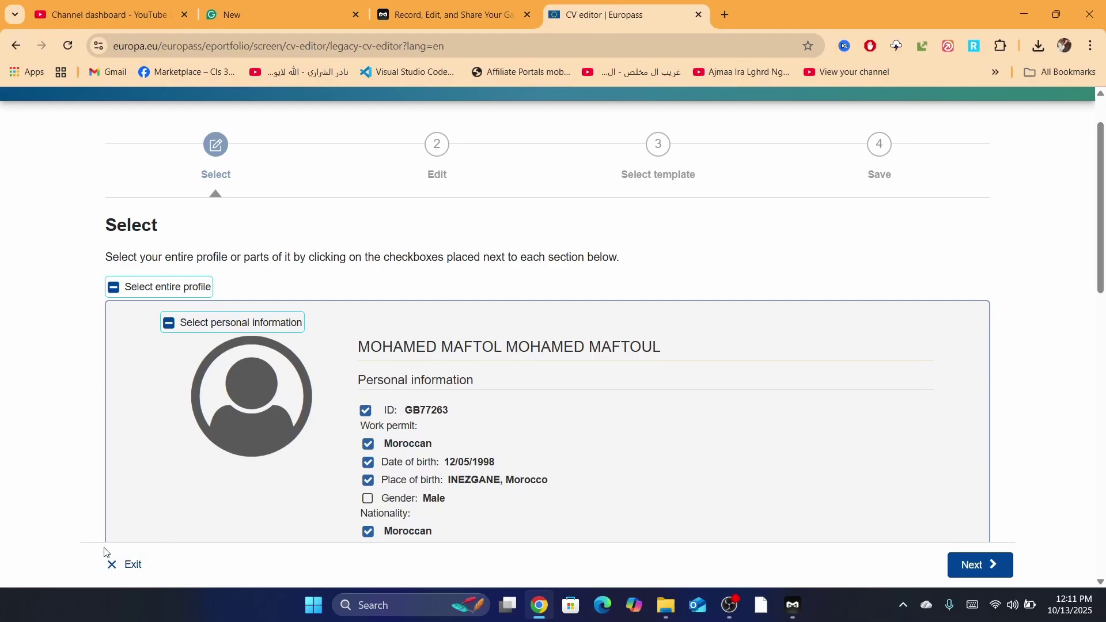
Leave the CV editor and return to the My Europass dashboard via the profile
left_click(16, 52)
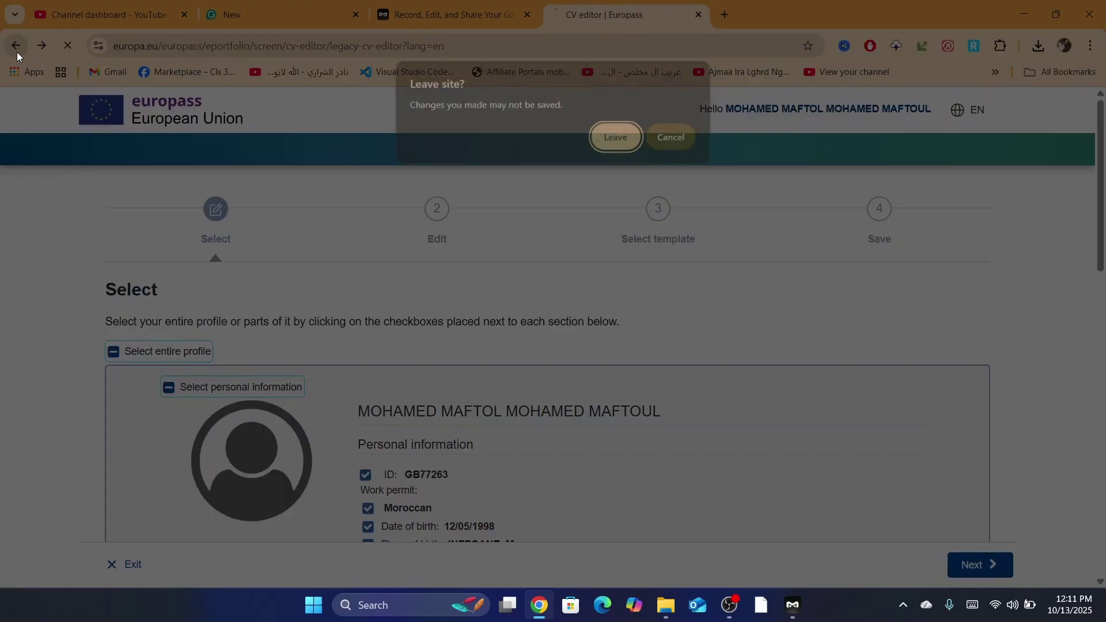
left_click(612, 140)
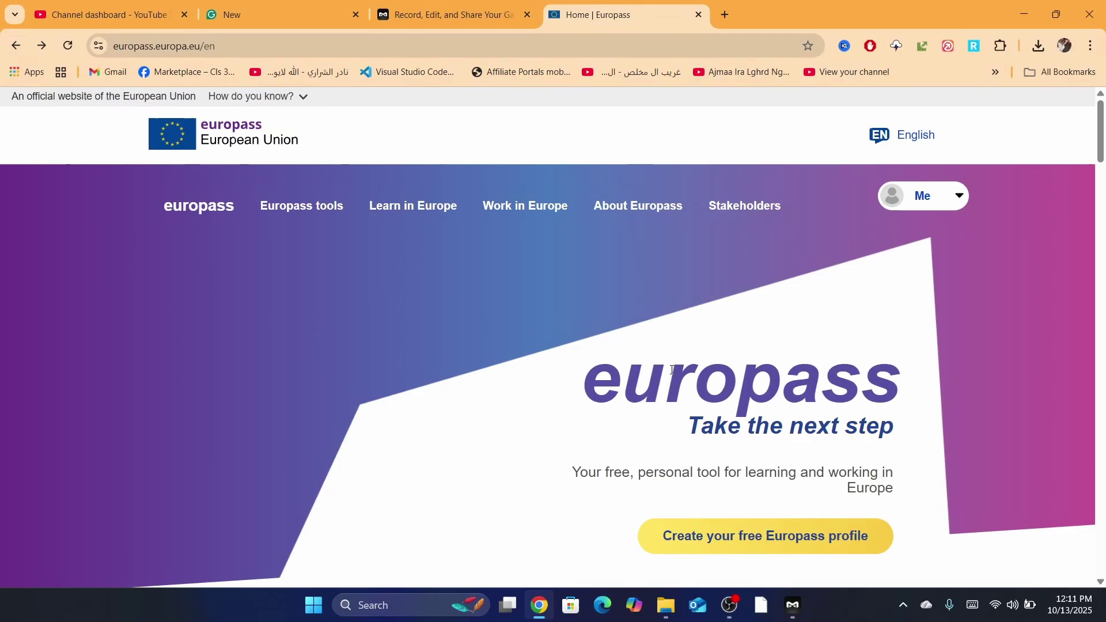
left_click(762, 538)
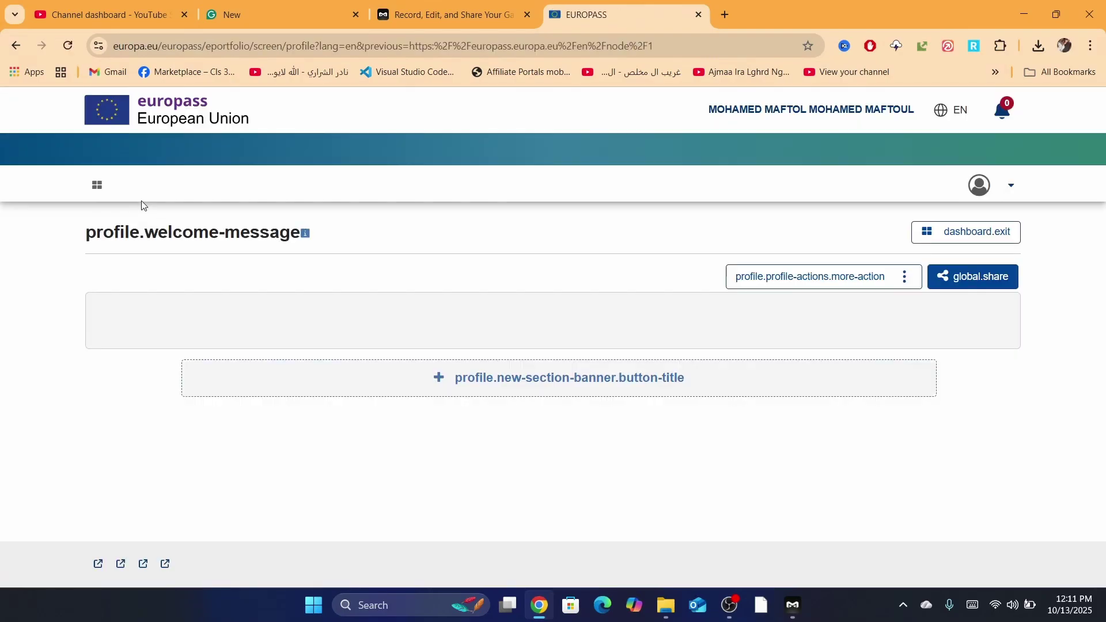
left_click(112, 184)
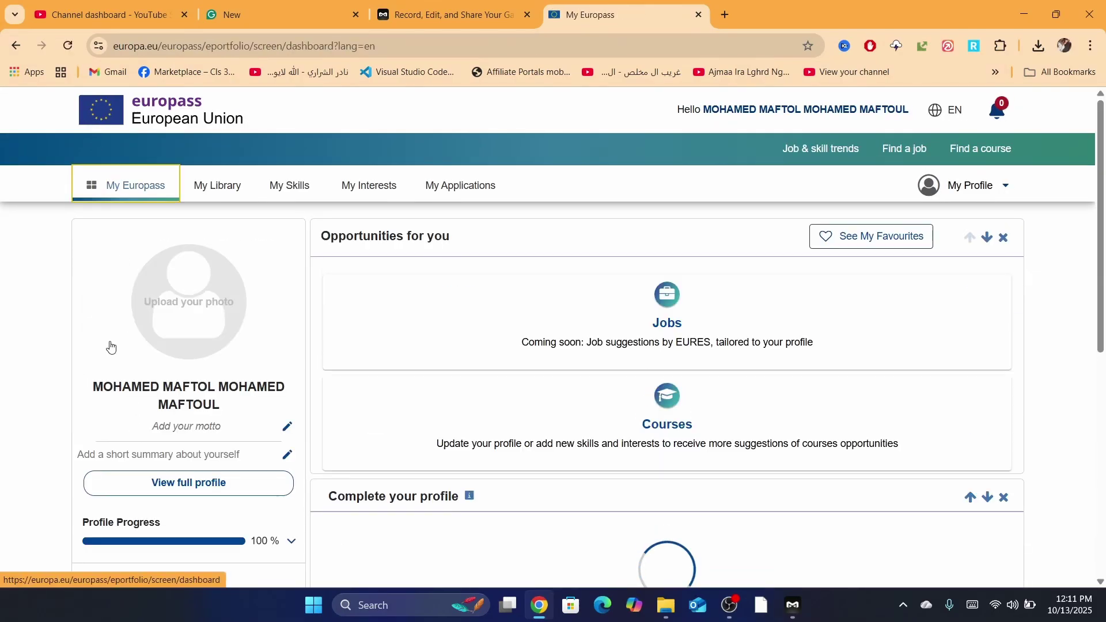
scroll(1104, 209, "down", 5)
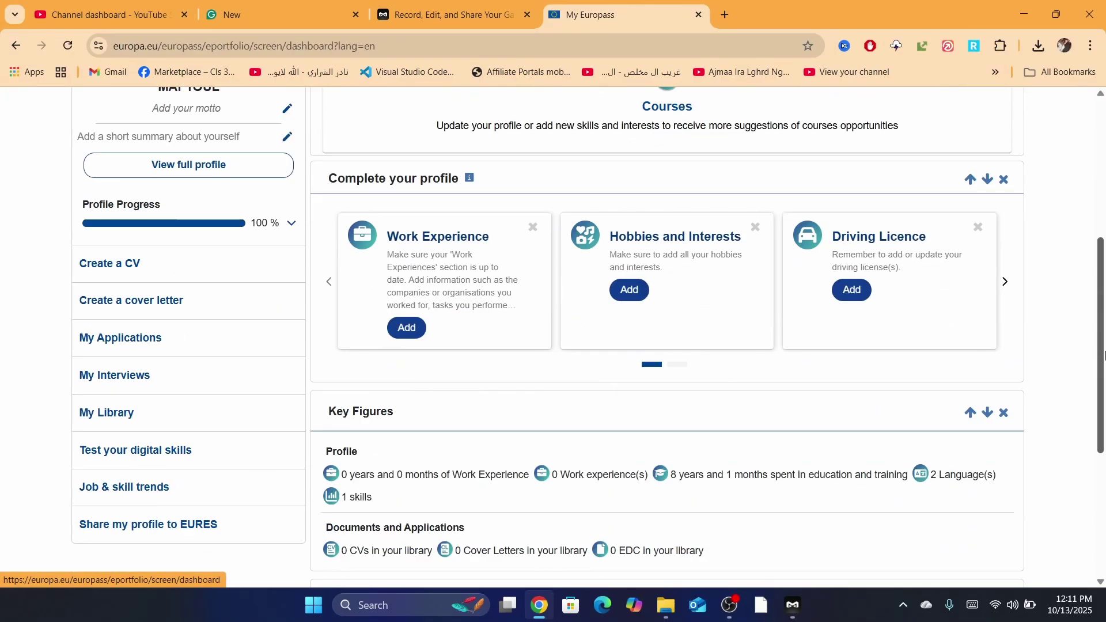
Restart a standard-builder CV from the profile, discard the draft, and scroll down to Skills
left_click(98, 265)
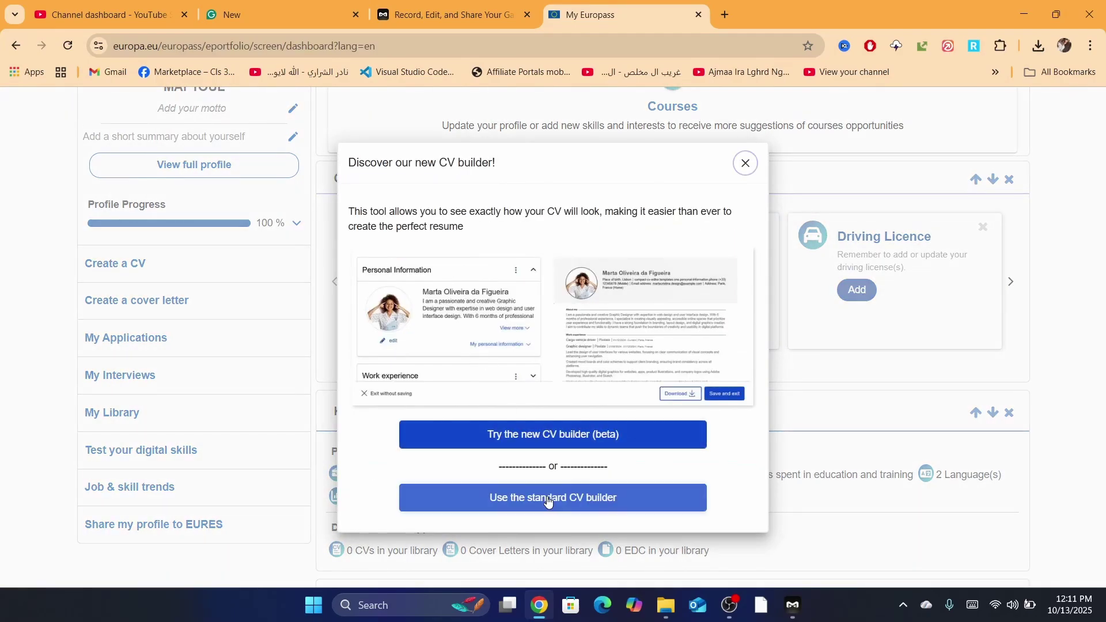
left_click(548, 497)
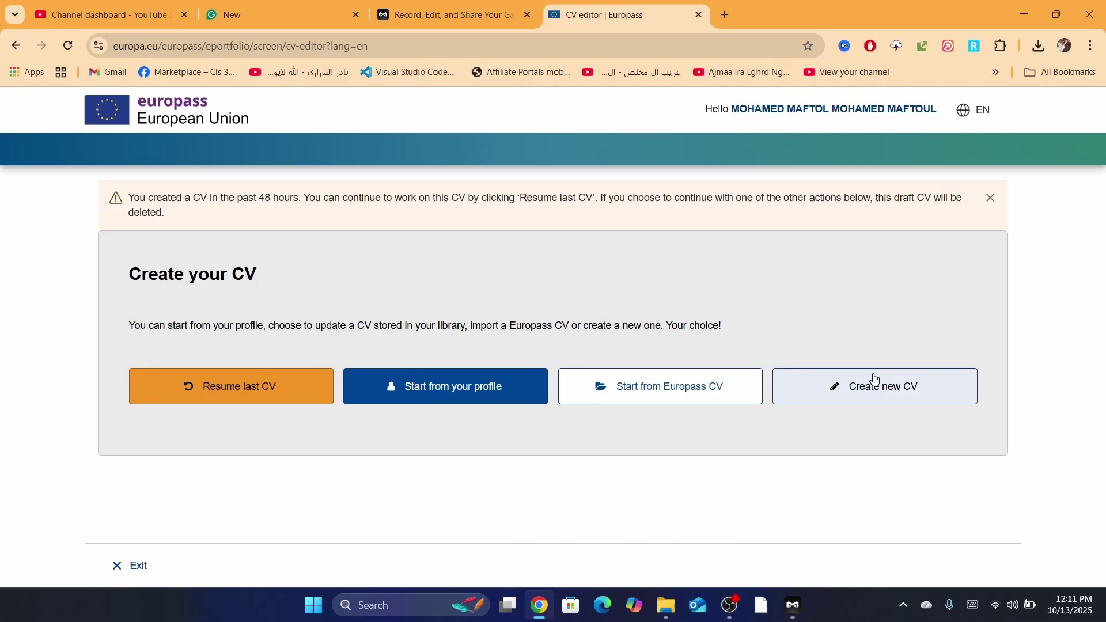
left_click(398, 395)
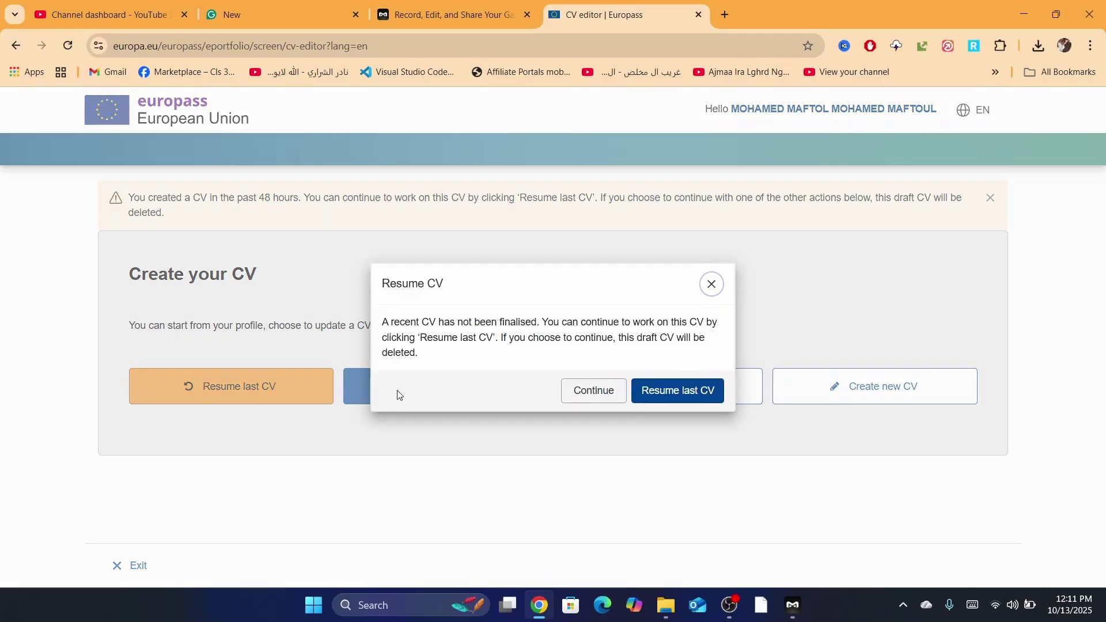
left_click(604, 397)
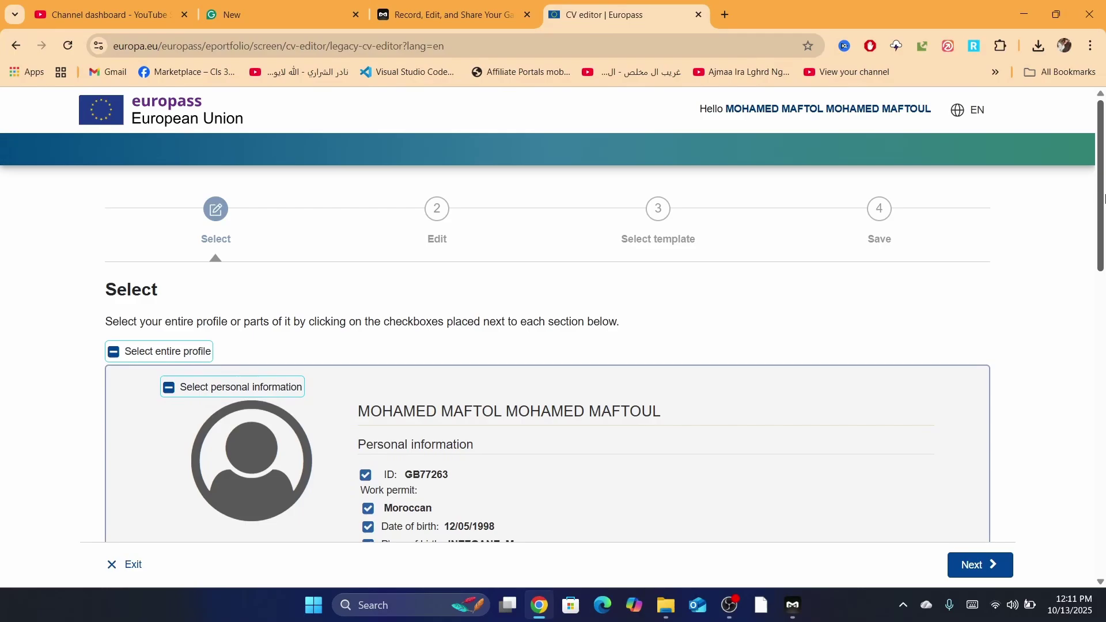
scroll(1104, 397, "down", 5)
scroll(1104, 398, "down", 10)
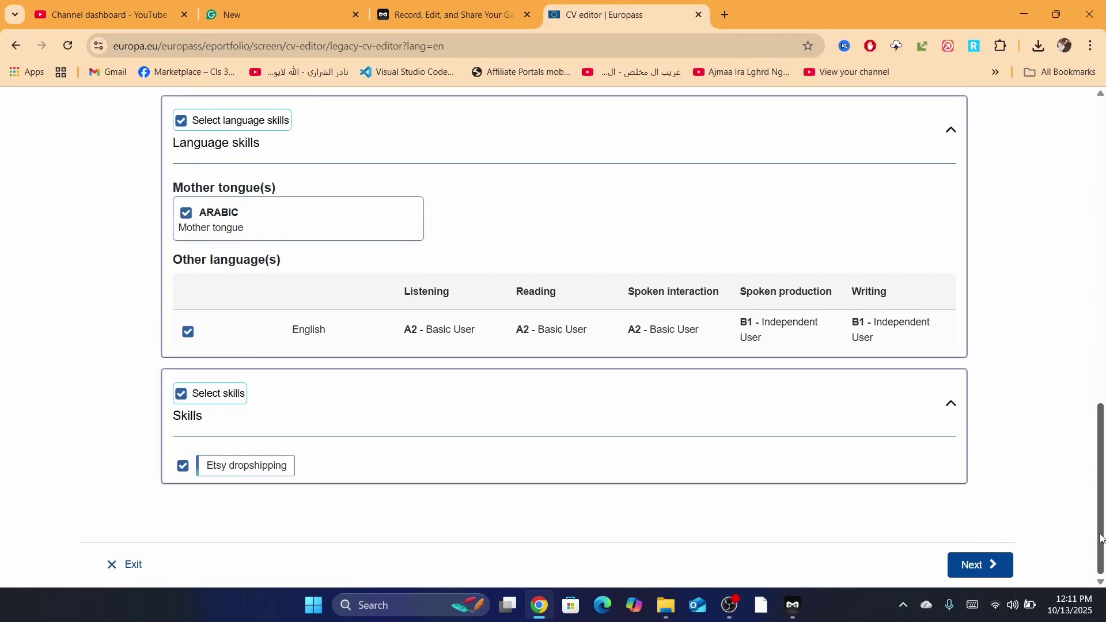
Confirm editing with 'Yes, I do' and review personal details, education, Arabic/English and Etsy dropshipping
left_click(986, 566)
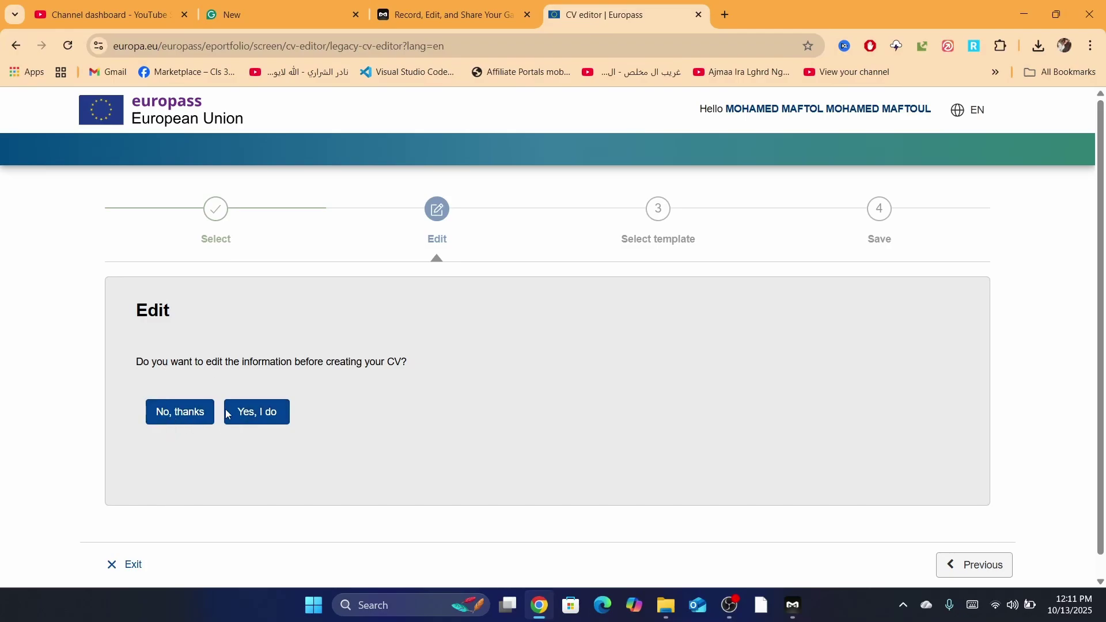
left_click(260, 416)
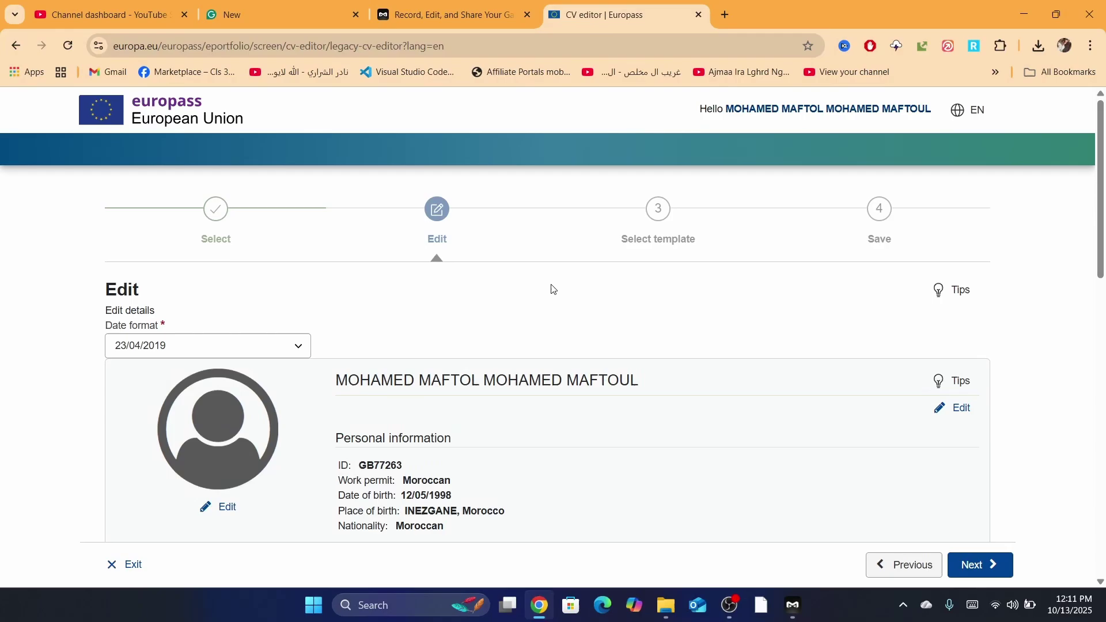
scroll(435, 317, "down", 3)
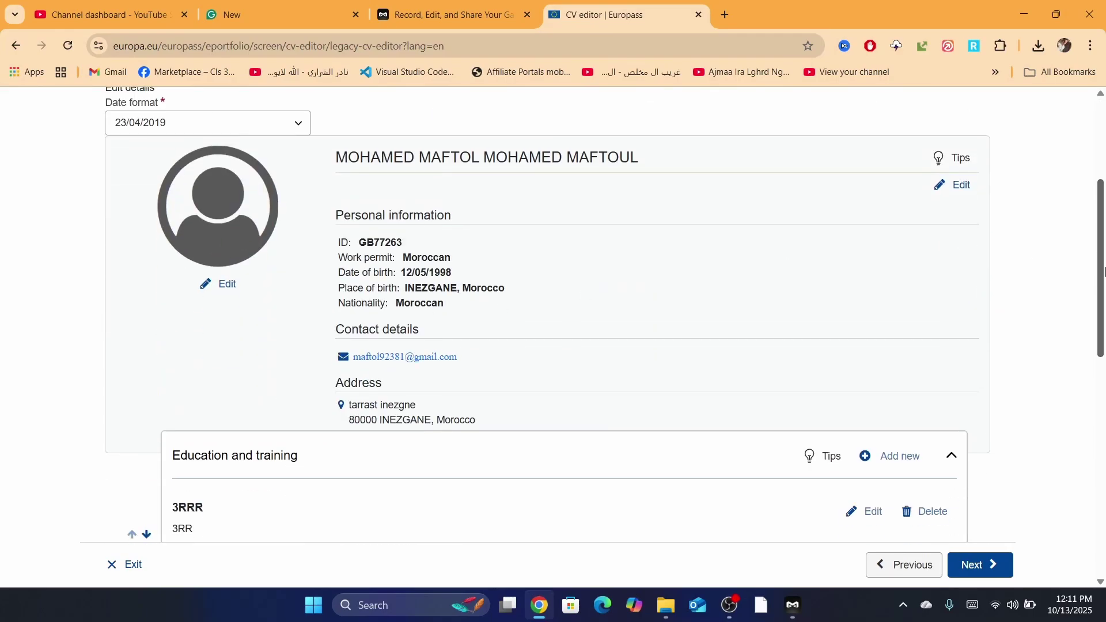
scroll(435, 316, "down", 7)
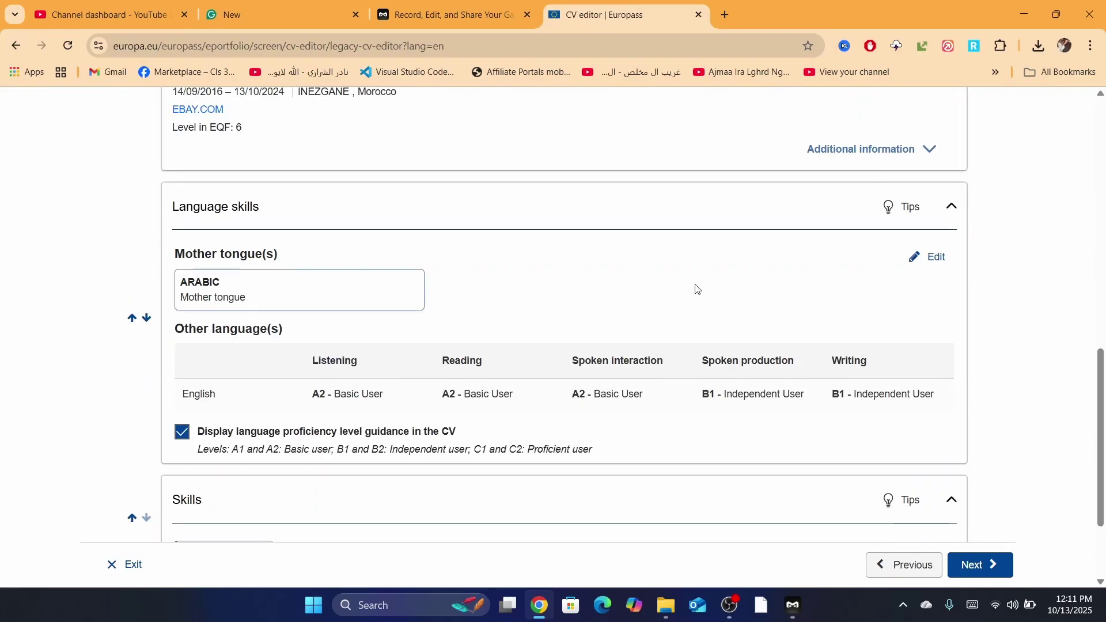
left_click_drag(1102, 380, 1102, 387)
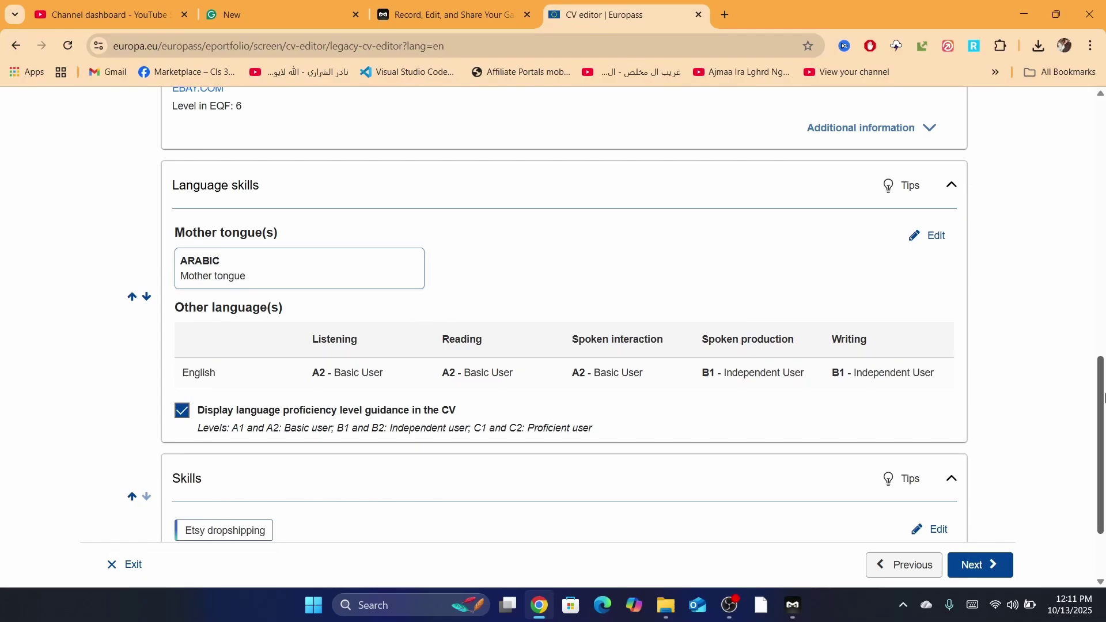
scroll(1008, 392, "down", 2)
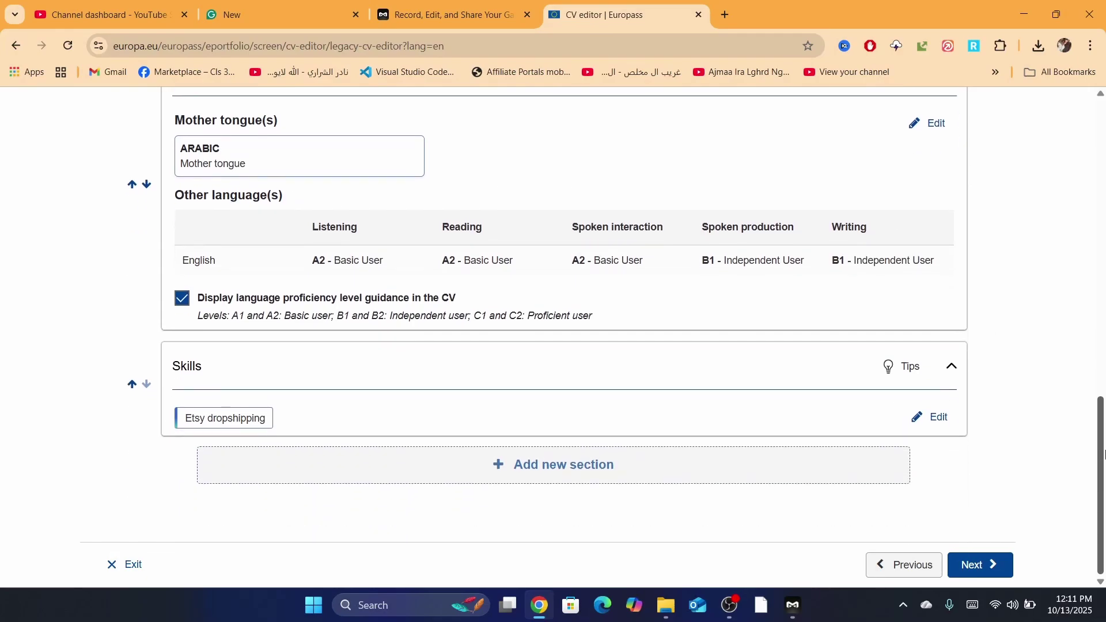
Choose the first CV template after trying the two-column second one
left_click(984, 567)
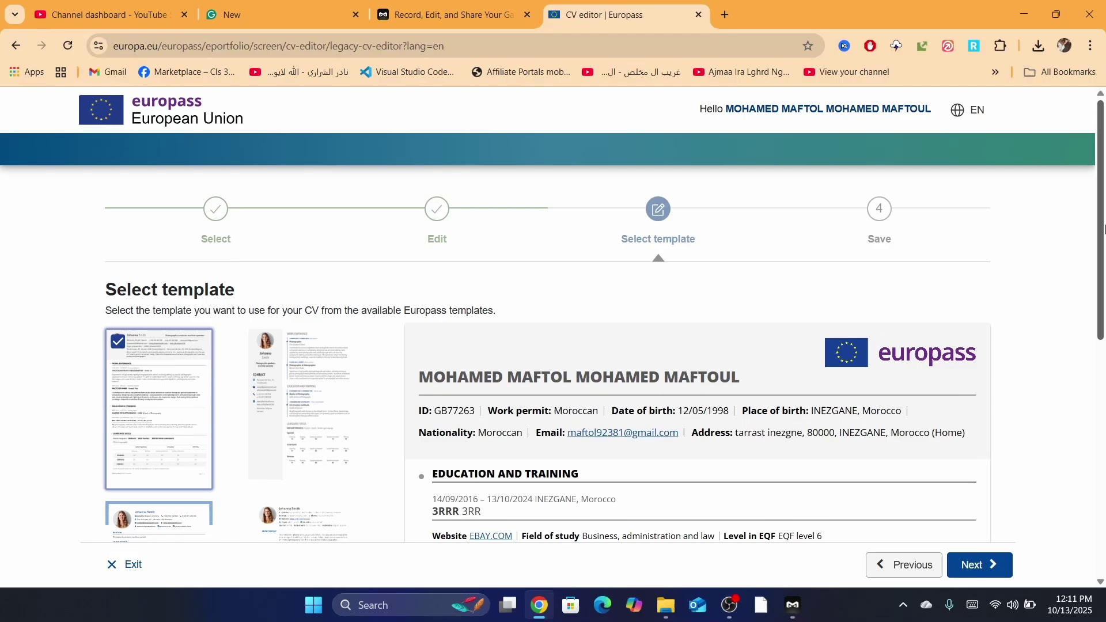
left_click_drag(1103, 201, 1102, 213)
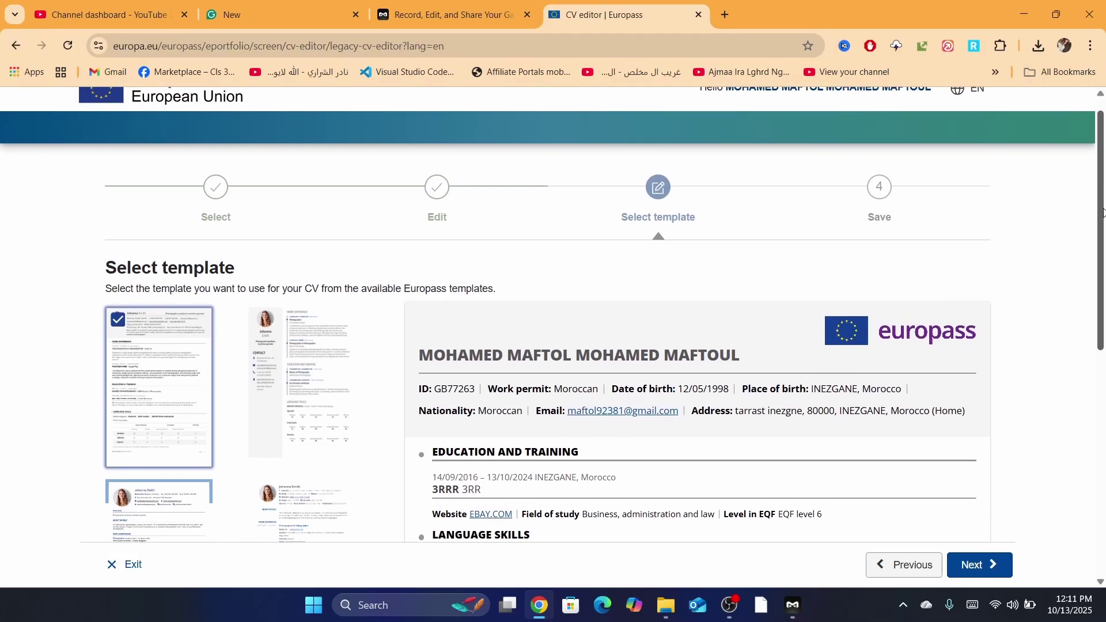
left_click_drag(1103, 213, 1102, 266)
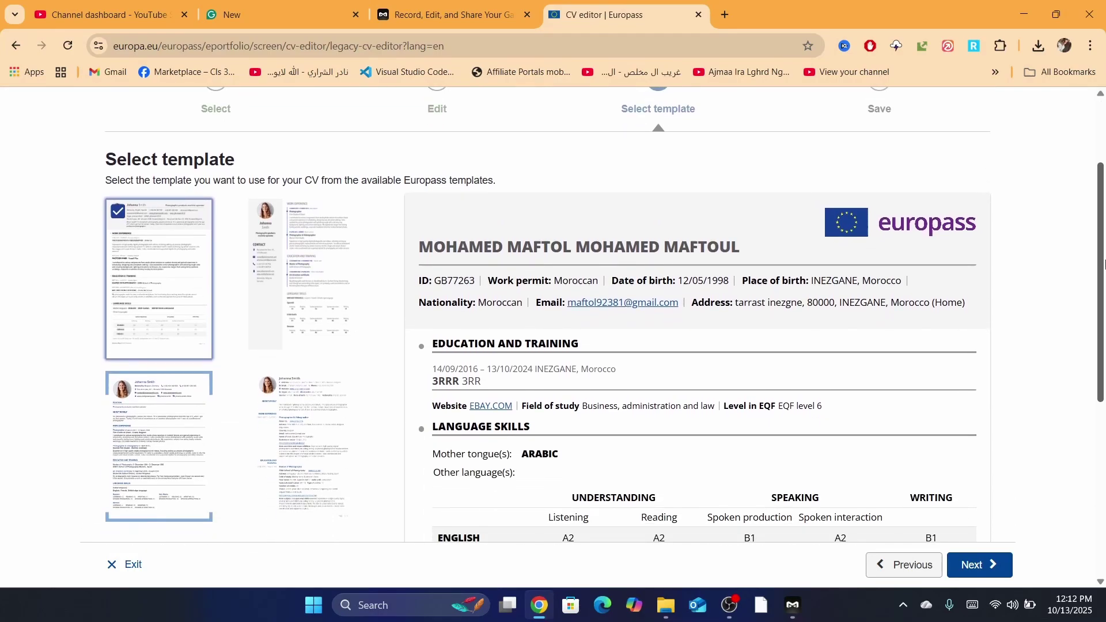
left_click(252, 269)
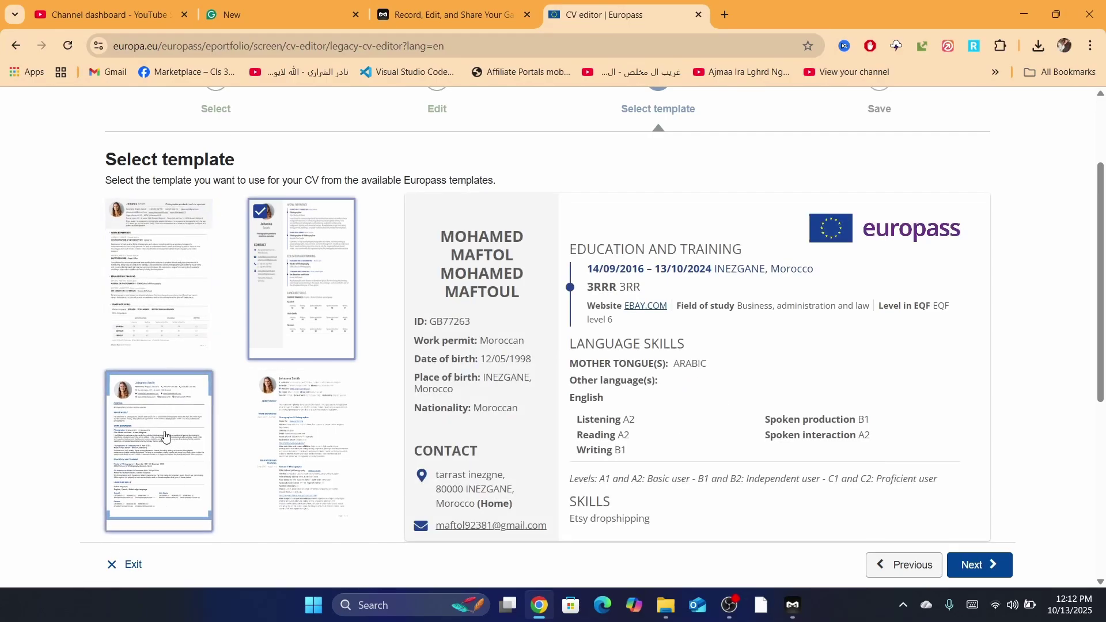
left_click(124, 279)
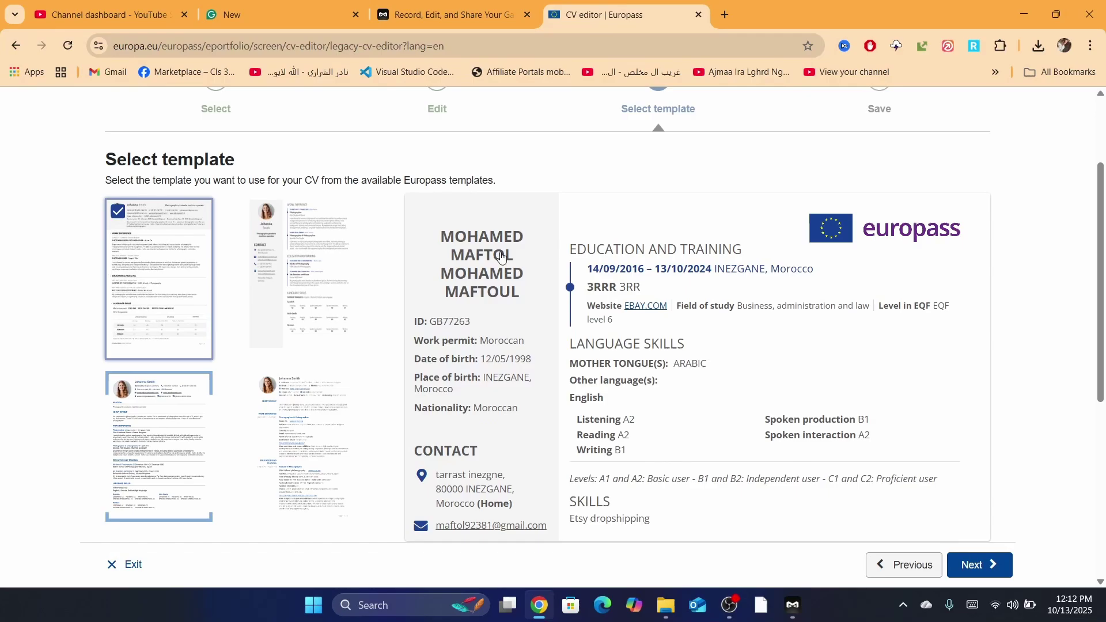
Give the CV a green colour, large text and no Europass logo
scroll(1101, 227, "down", 1)
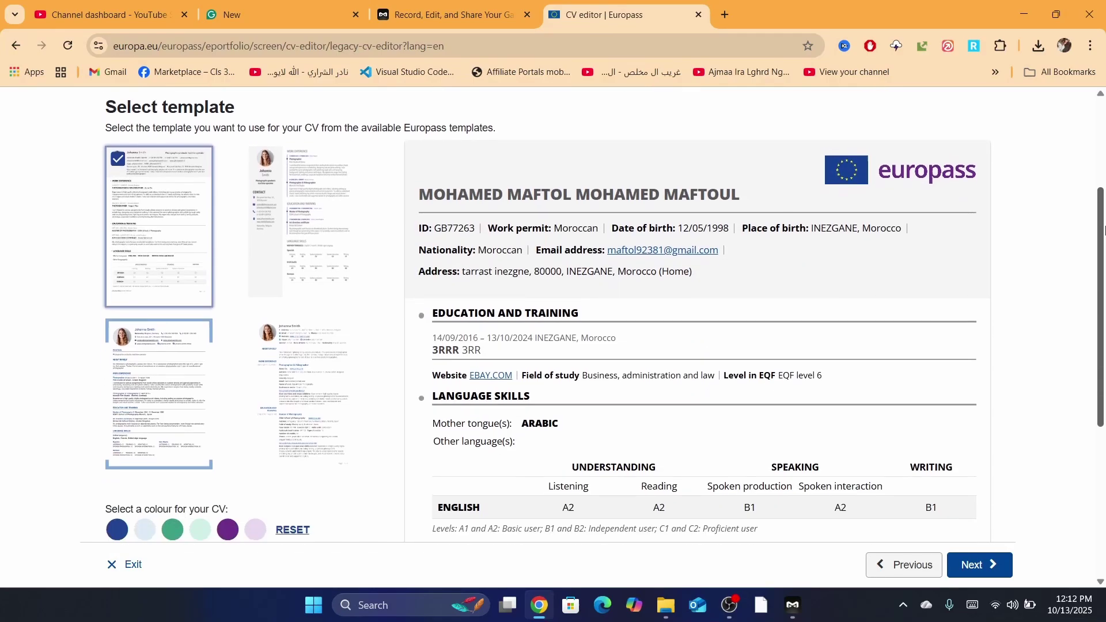
scroll(1102, 230, "down", 5)
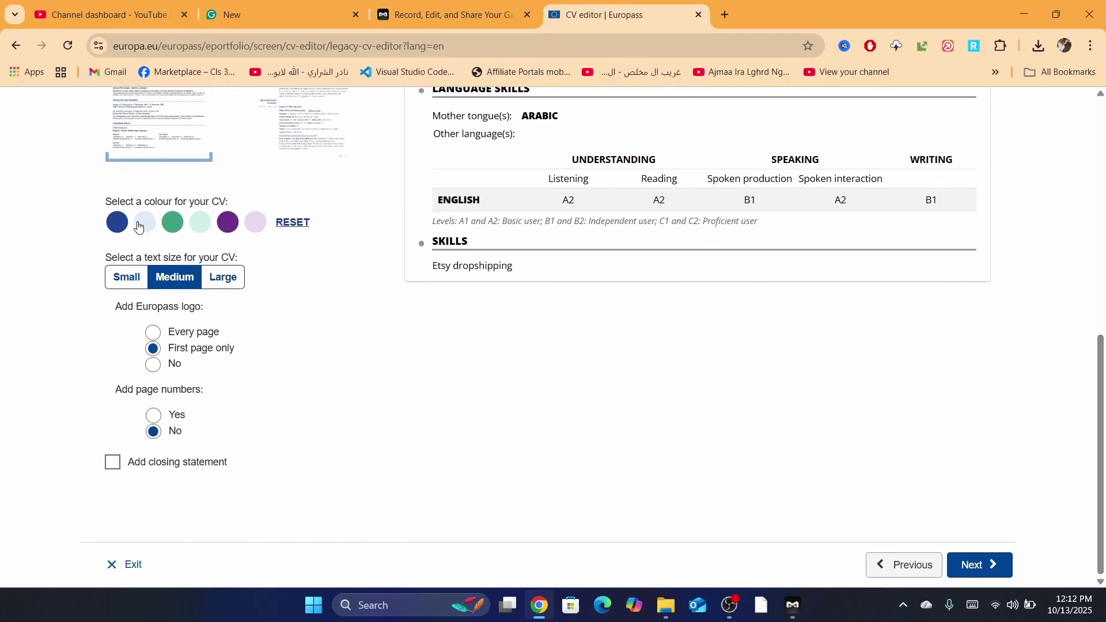
left_click(140, 224)
left_click(199, 224)
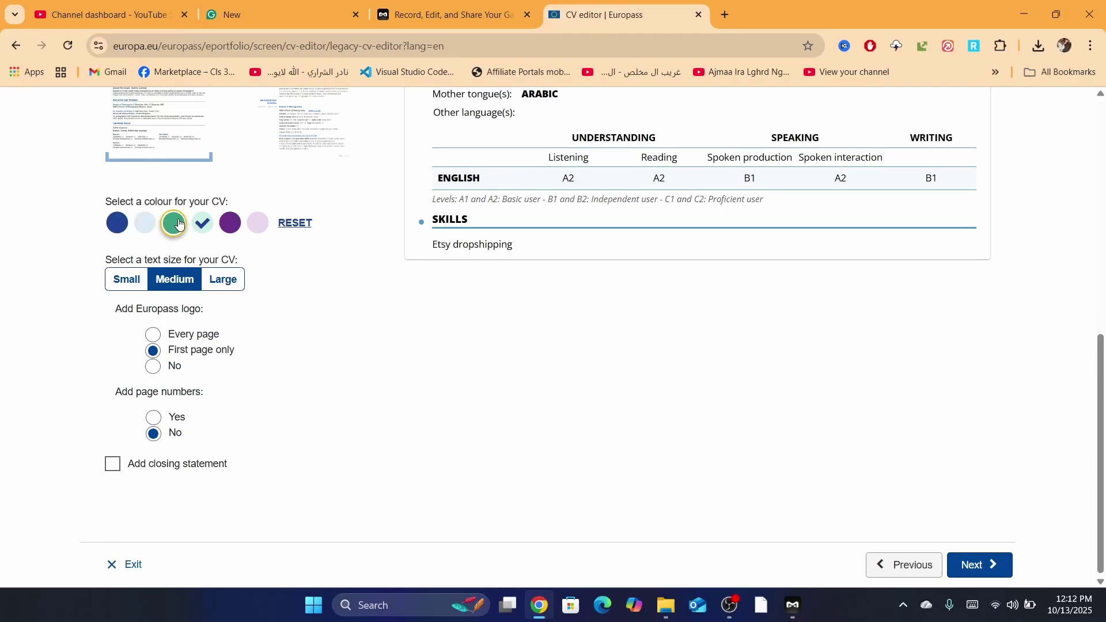
left_click(178, 224)
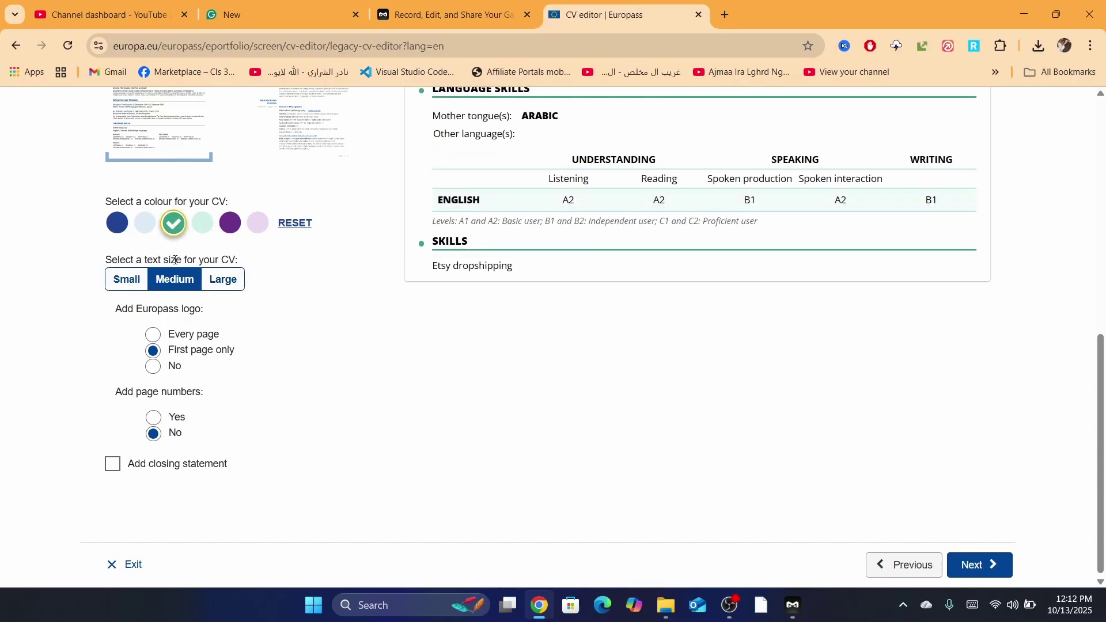
left_click(223, 279)
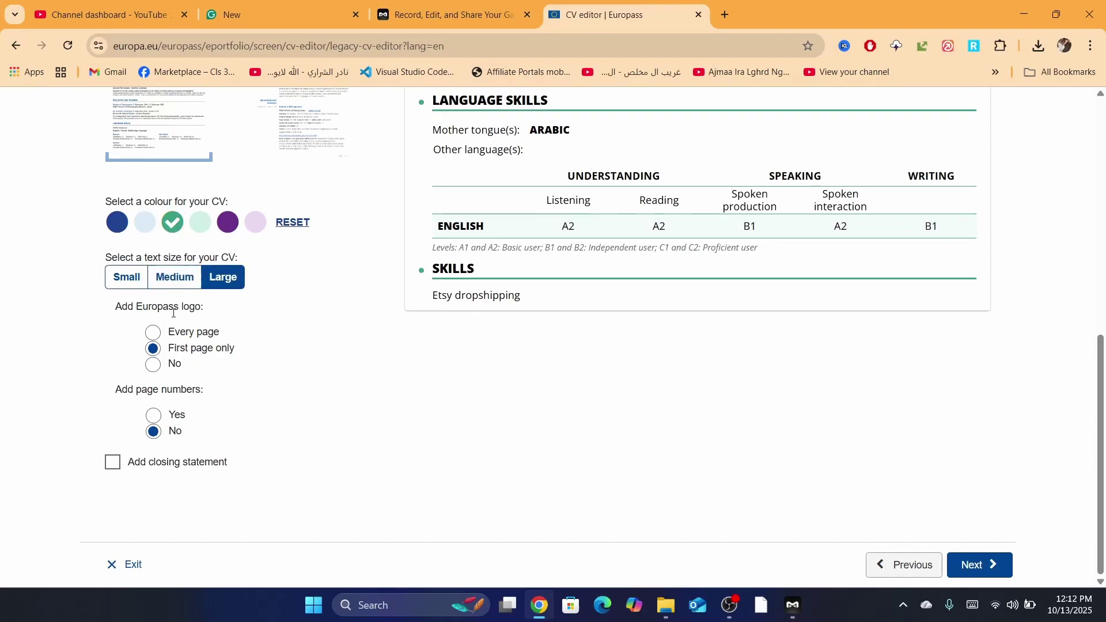
left_click(153, 364)
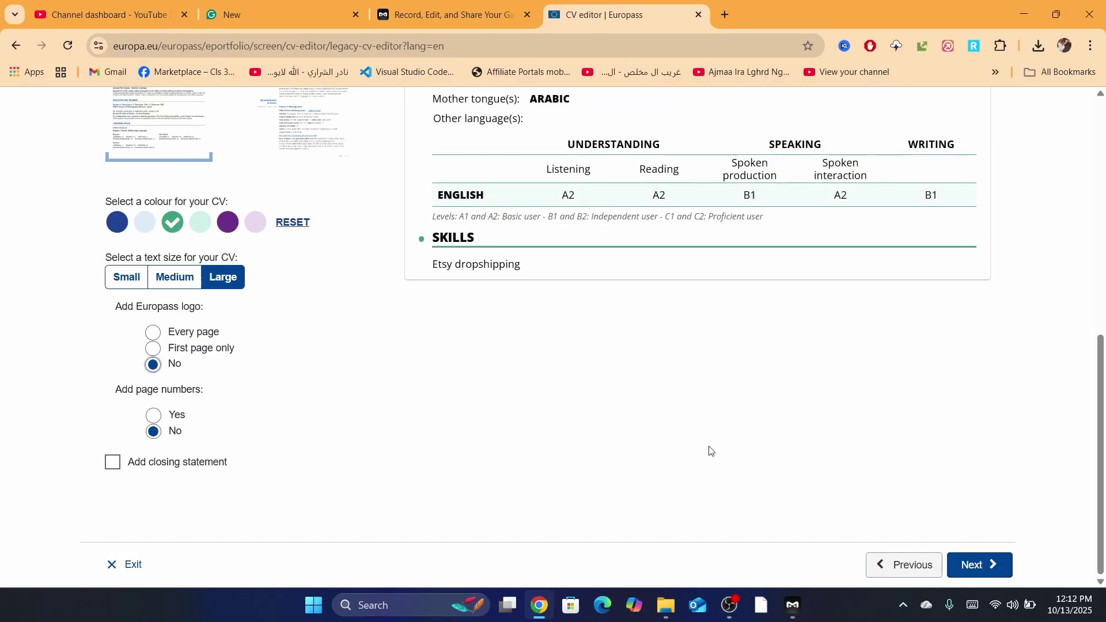
left_click(982, 563)
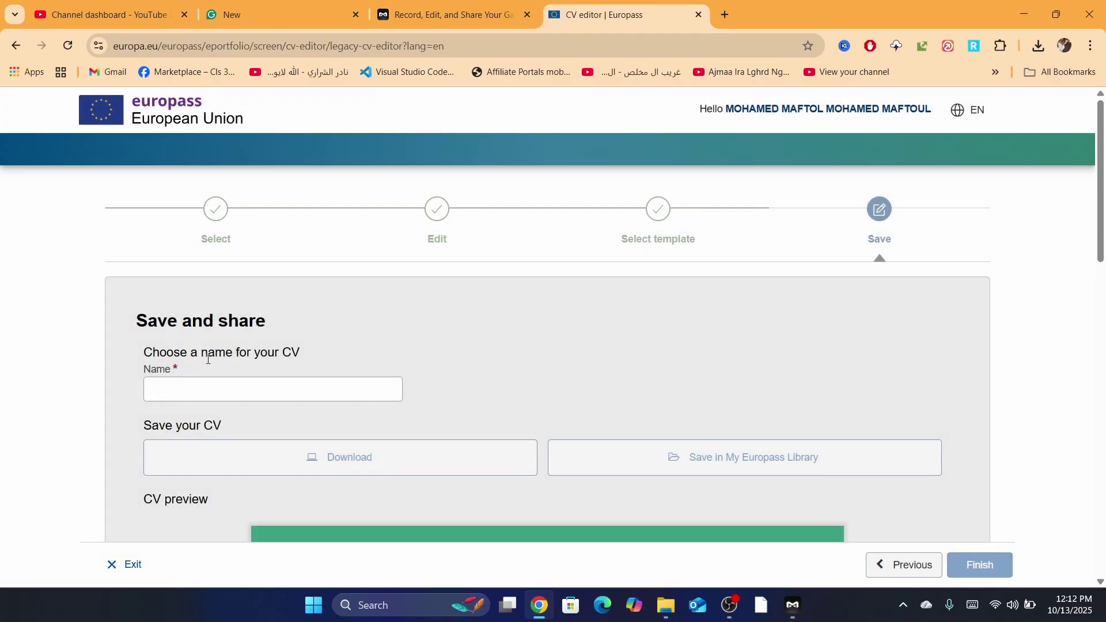
Name the CV 'new cv' and download it as a PDF
left_click(215, 385)
type("new cv")
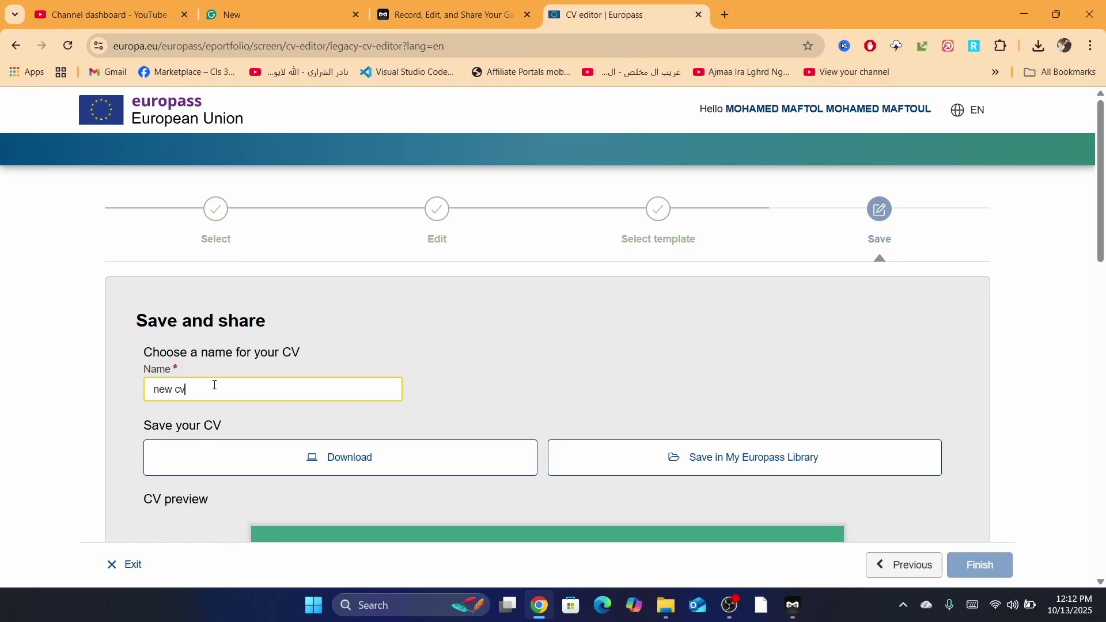
mouse_move(1104, 213)
left_mouse_down()
mouse_move(1104, 311)
mouse_move(1018, 209)
left_mouse_up()
left_click(297, 465)
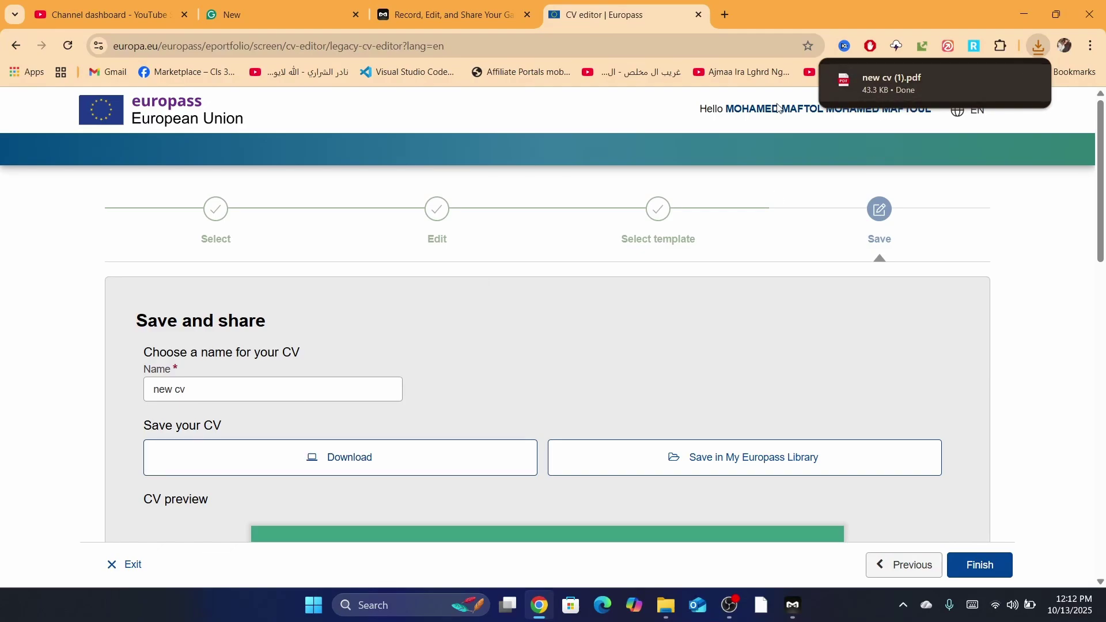
View the downloaded 'new cv (1).pdf' from Edge's downloads list, scrolled to the top
left_click(1041, 48)
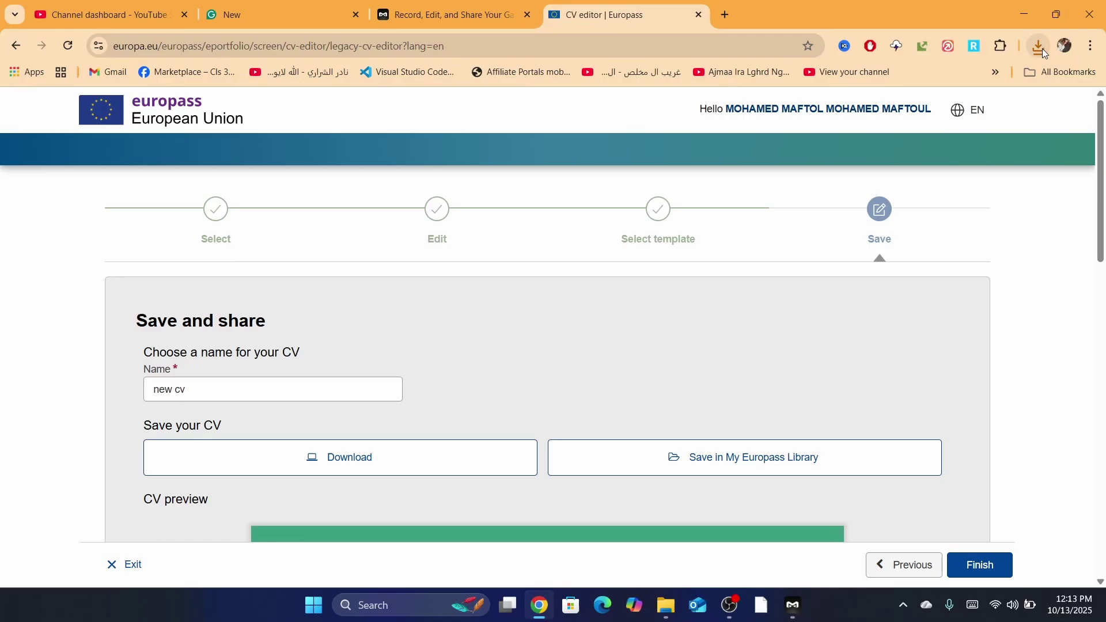
left_click(1042, 48)
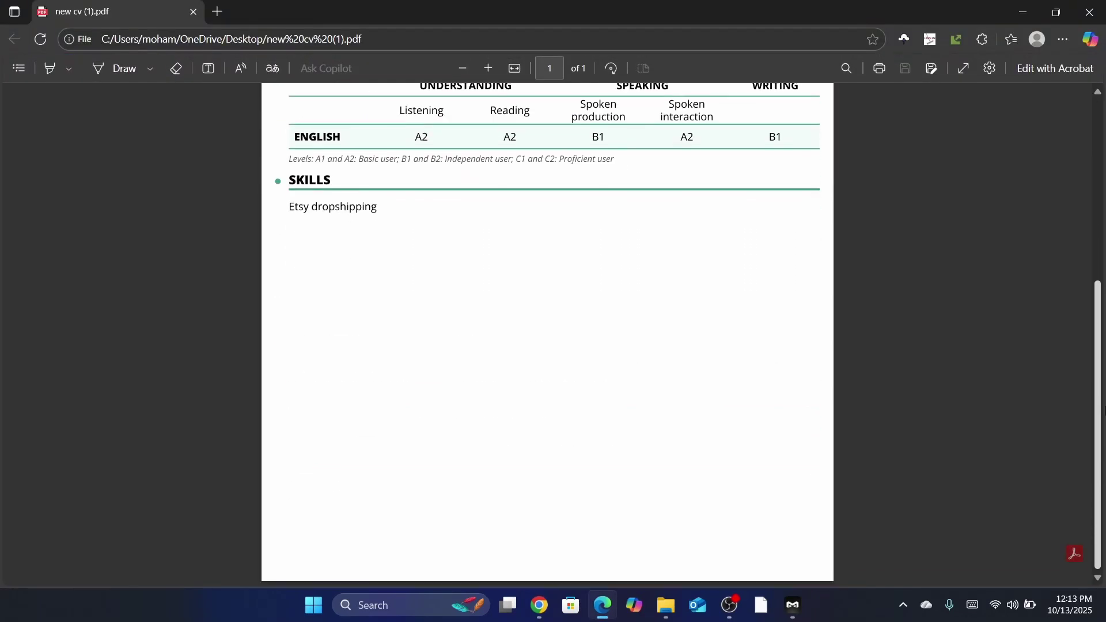
scroll(1097, 305, "up", 5)
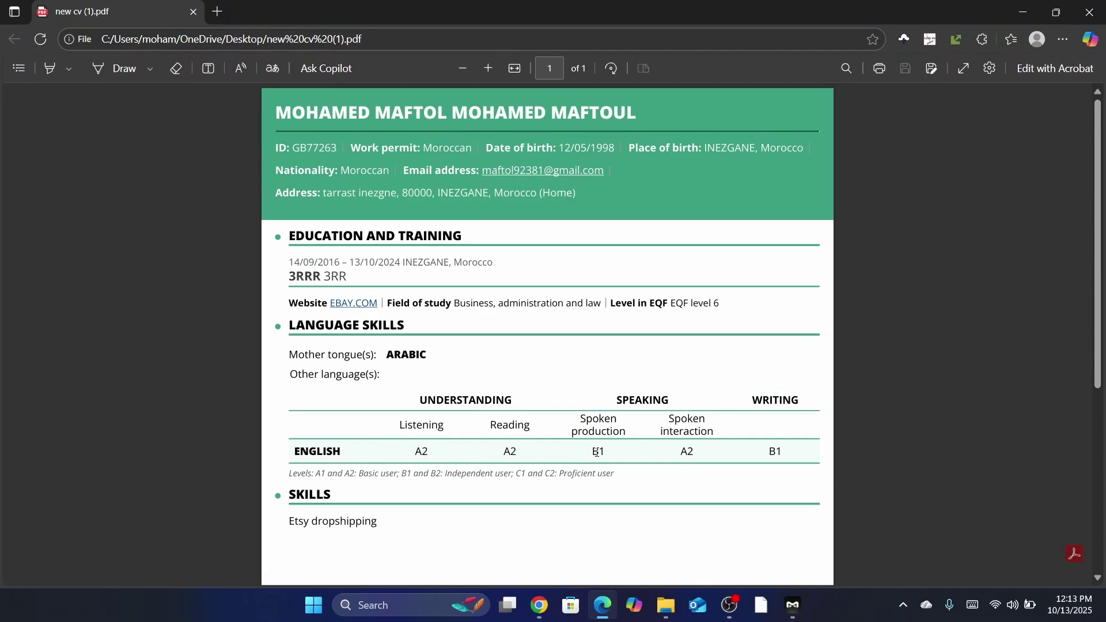
Close the Edge PDF viewer with Alt+F4 to reveal the desktop
key("alt+F4")
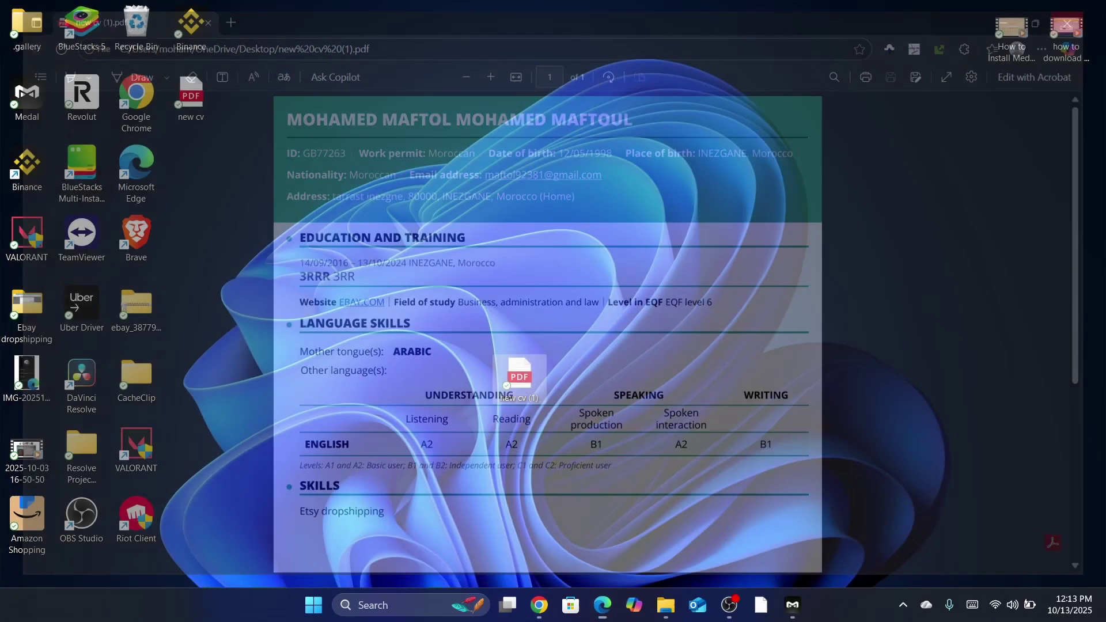